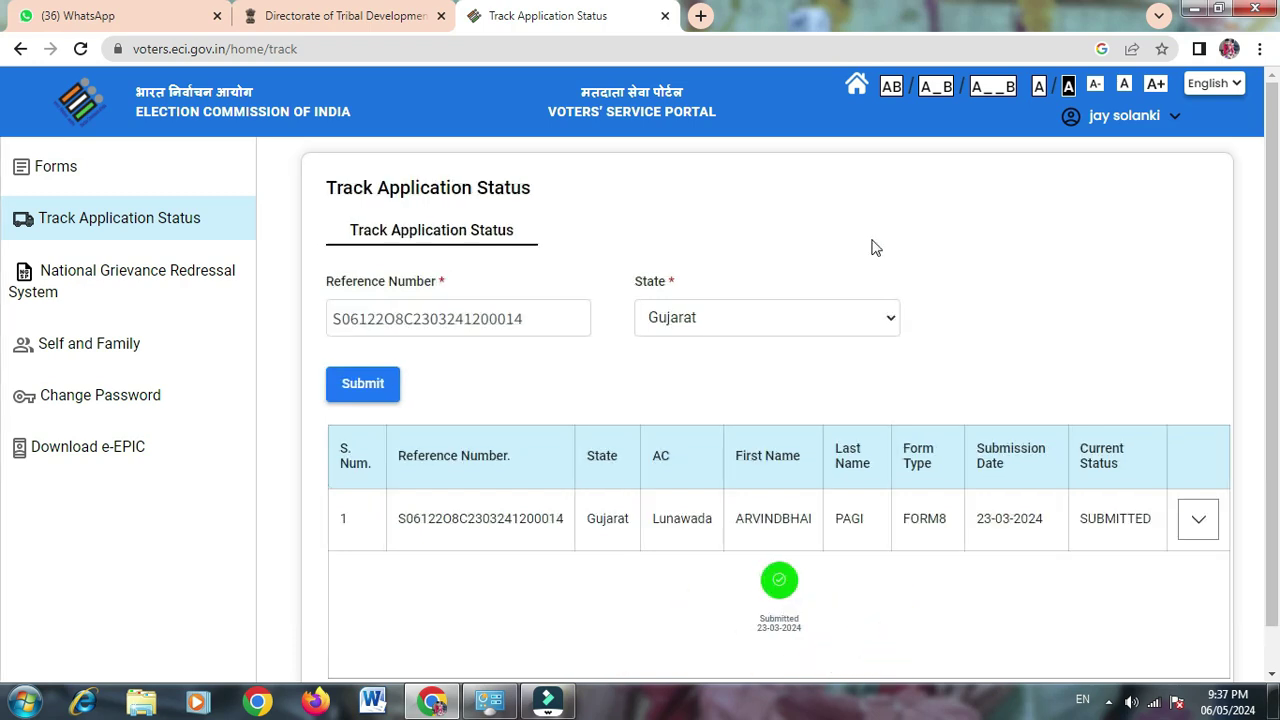
# Step: Search for voters eci.gov.in in a new browser tab and open the Voter Helpline - Election Commission of India site
pyautogui.click(700, 15)
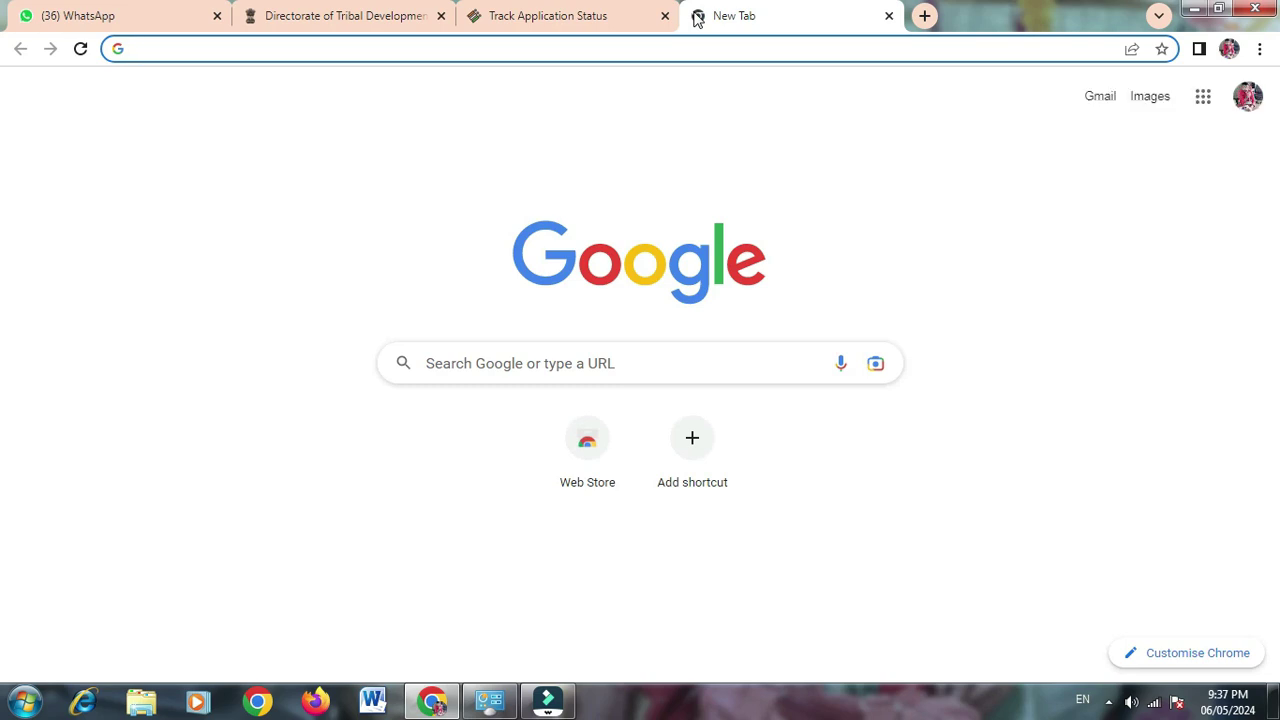
pyautogui.write('vo')
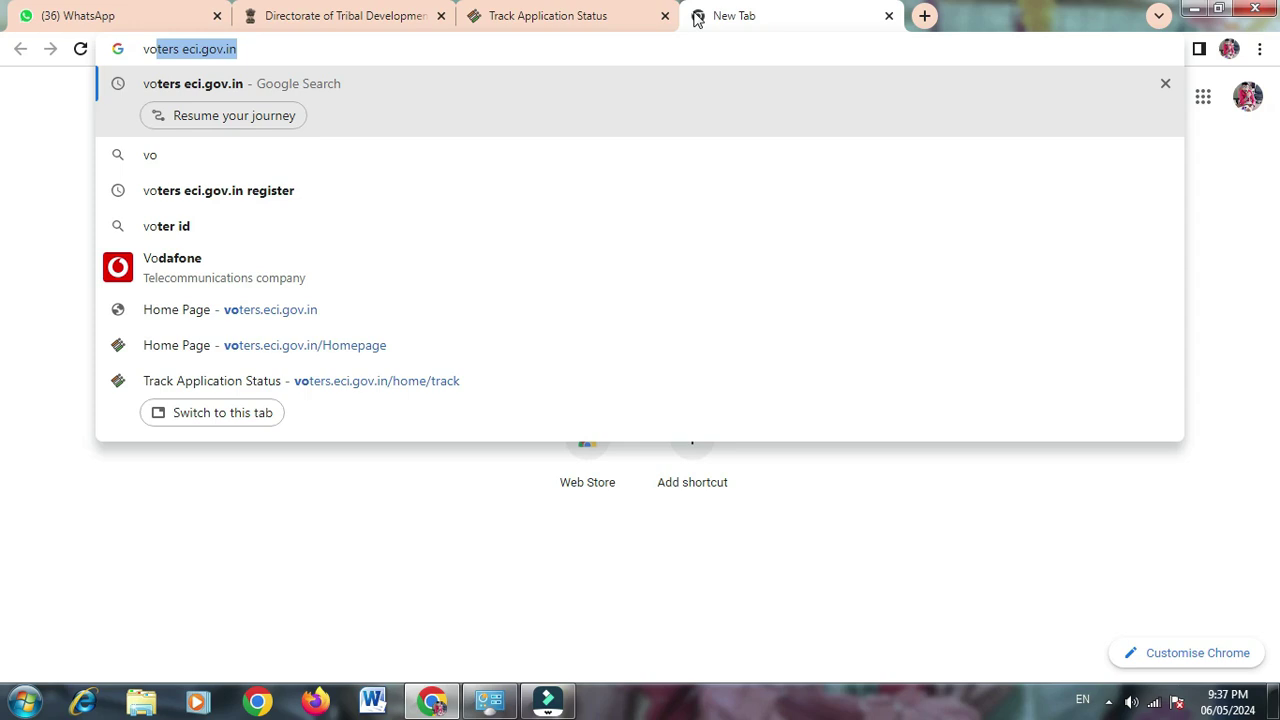
pyautogui.press('Return')
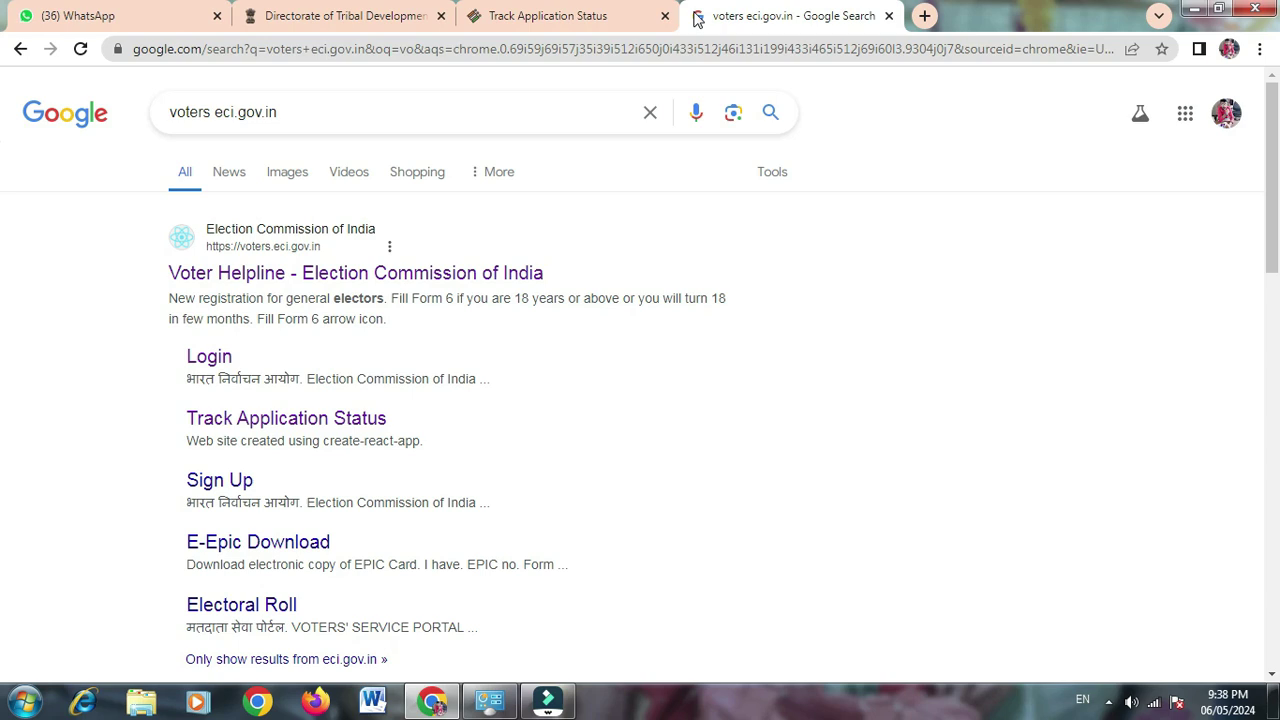
pyautogui.click(358, 276)
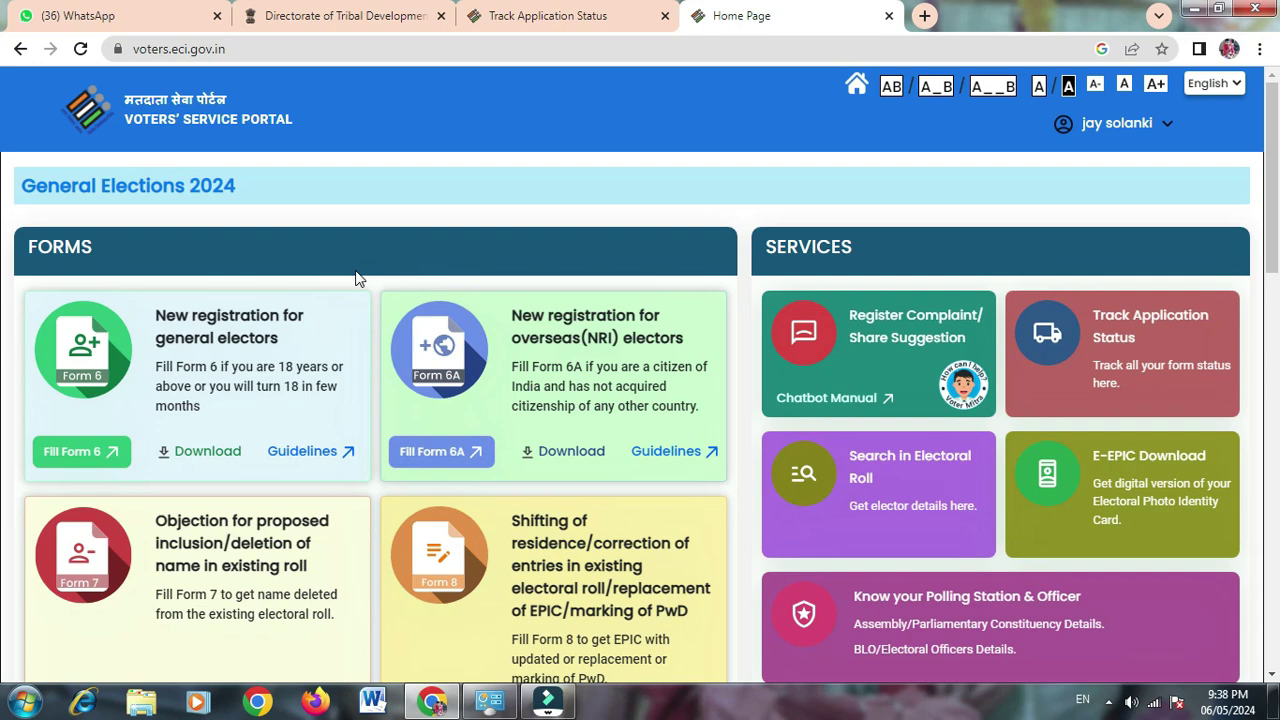
# Step: Review the forms and services offered on the Voters' Service Portal home page, from Form 6 through Form 8 and Aadhaar collection
pyautogui.scroll(-3, 351, 286)
pyautogui.scroll(3, 400, 160)
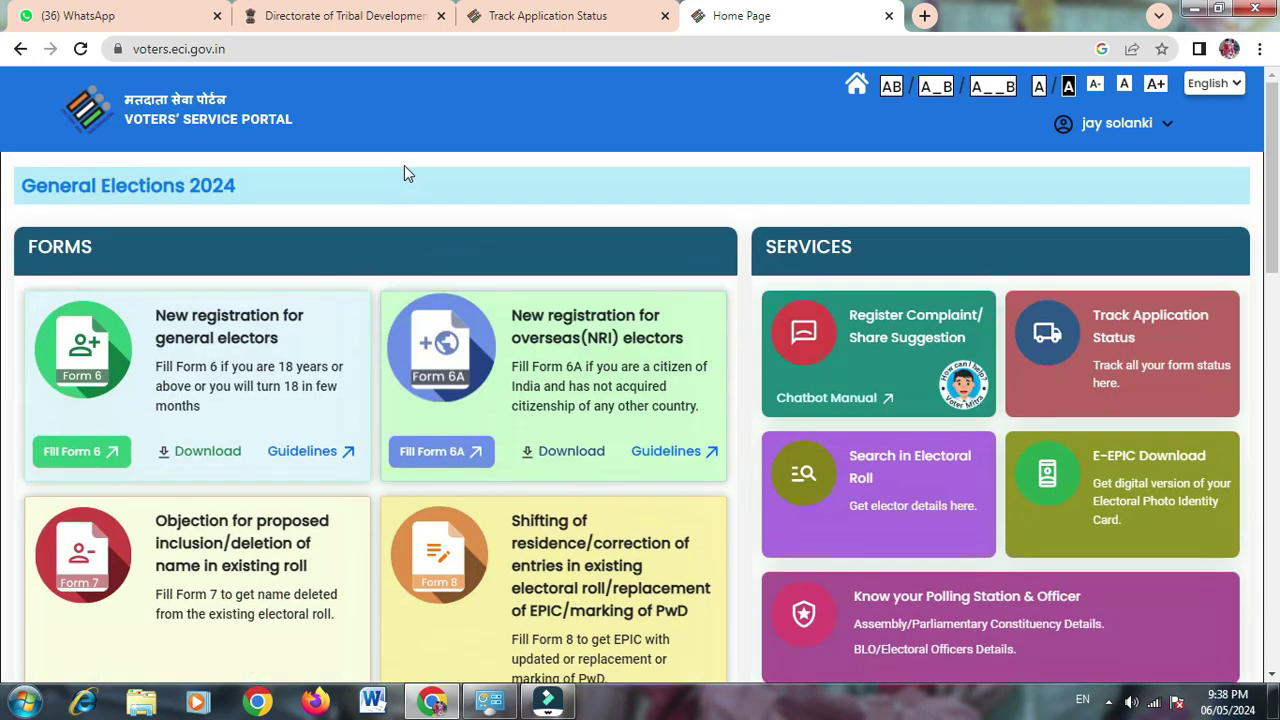
pyautogui.scroll(-2, 149, 243)
pyautogui.scroll(1, 84, 316)
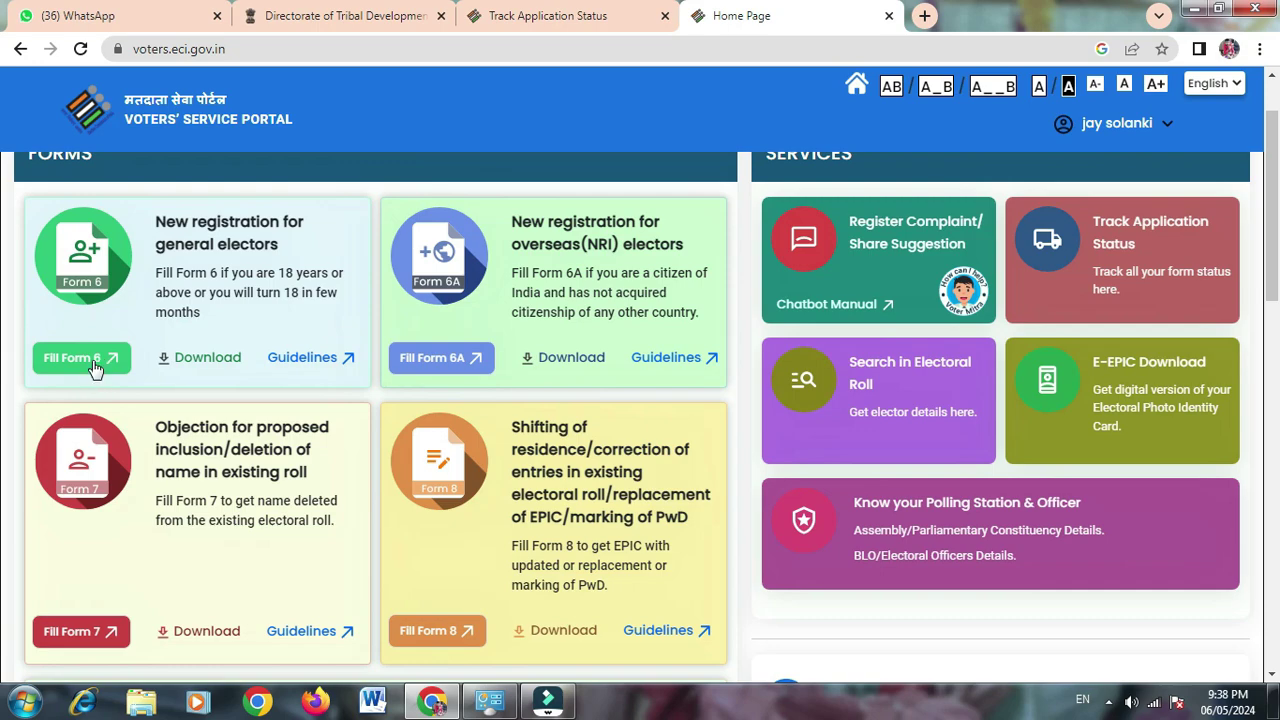
pyautogui.scroll(-4, 335, 362)
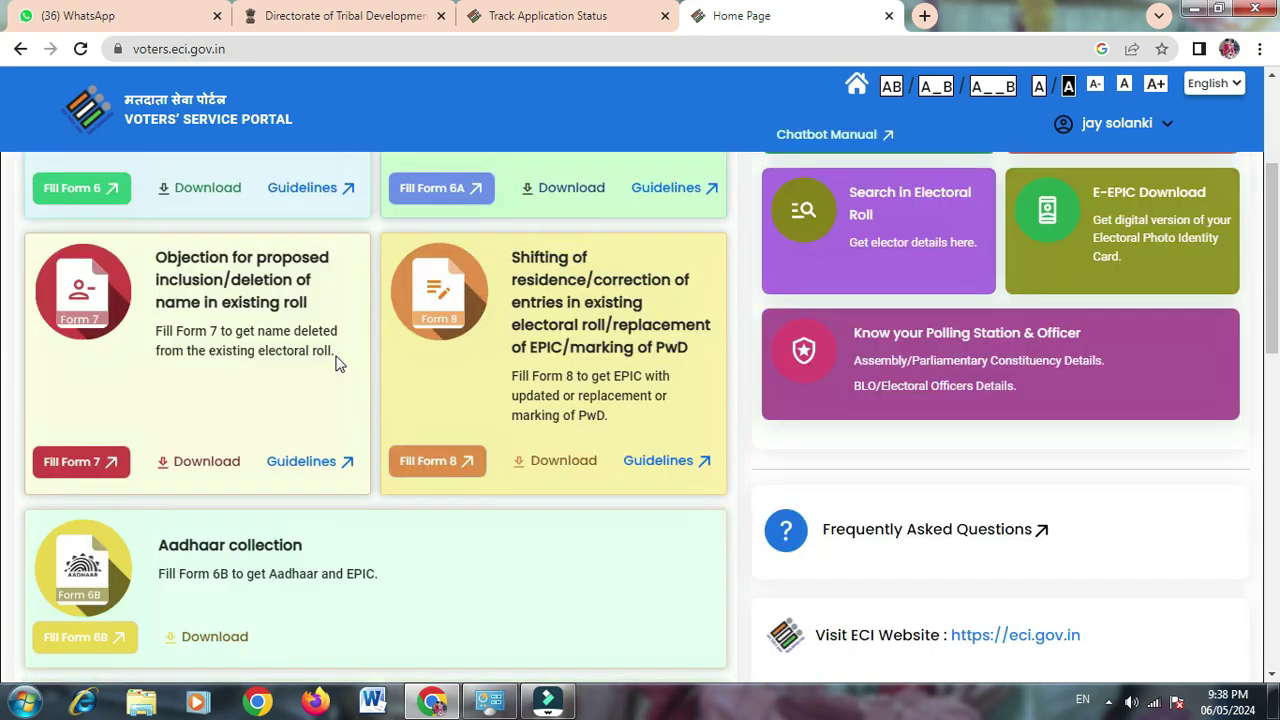
pyautogui.scroll(-2, 370, 405)
pyautogui.scroll(4, 400, 397)
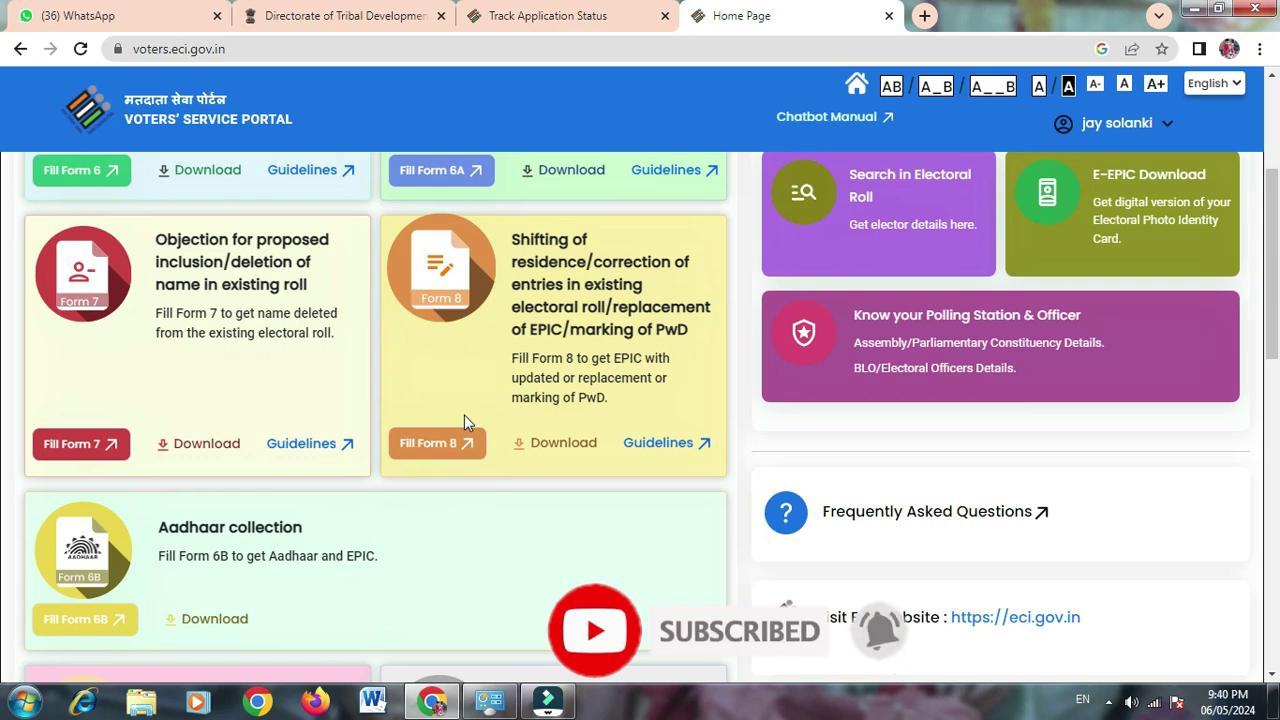
pyautogui.scroll(3, 461, 414)
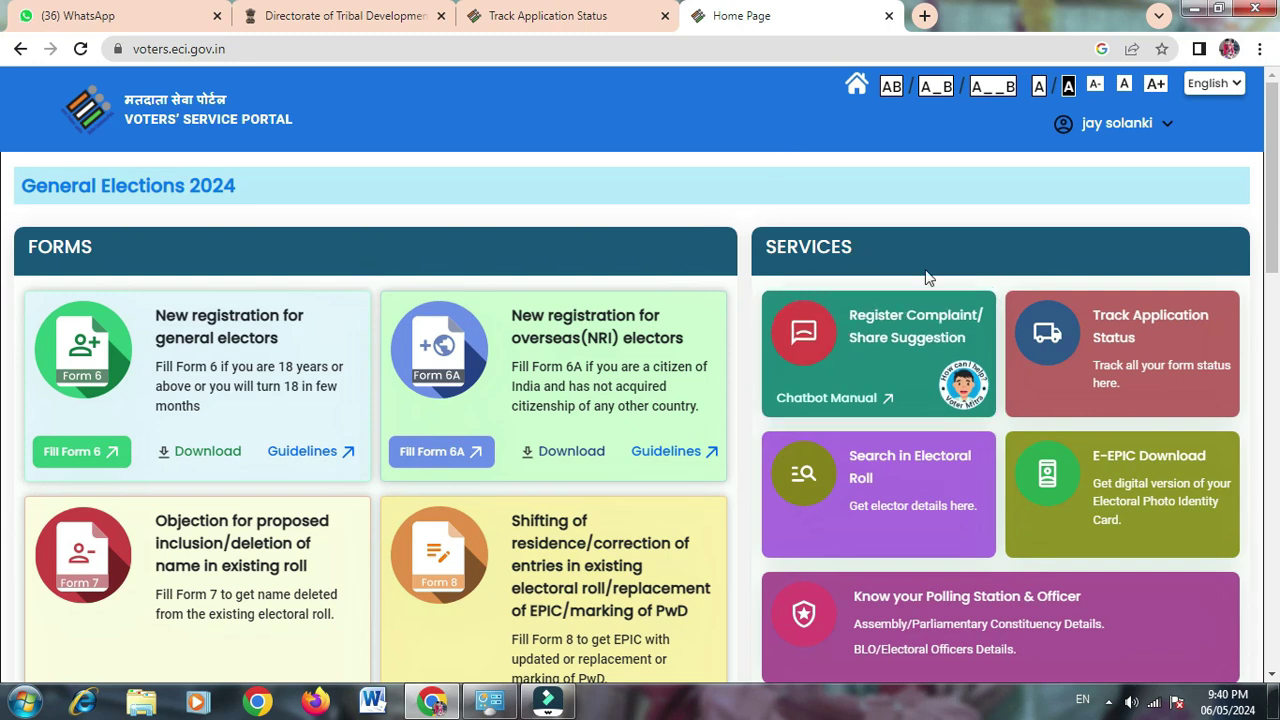
# Step: Open the Track Application Status service and paste the application's reference number into the form
pyautogui.click(1072, 341)
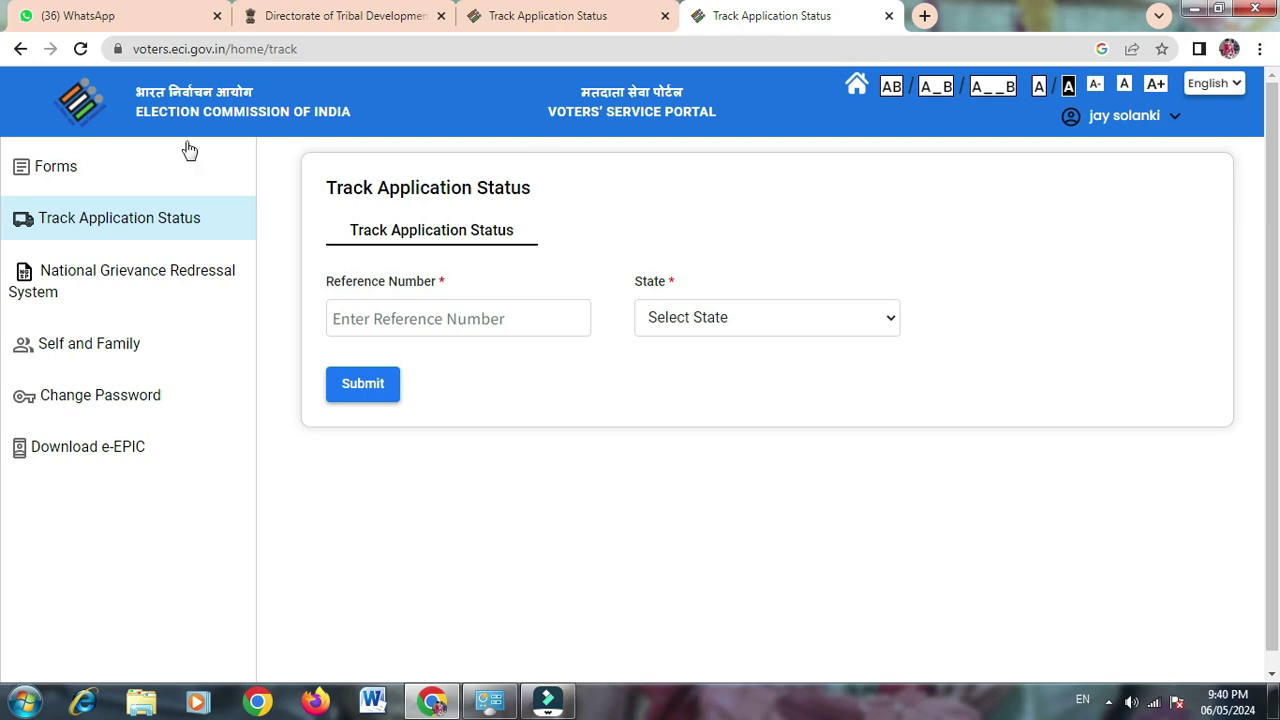
pyautogui.click(343, 312)
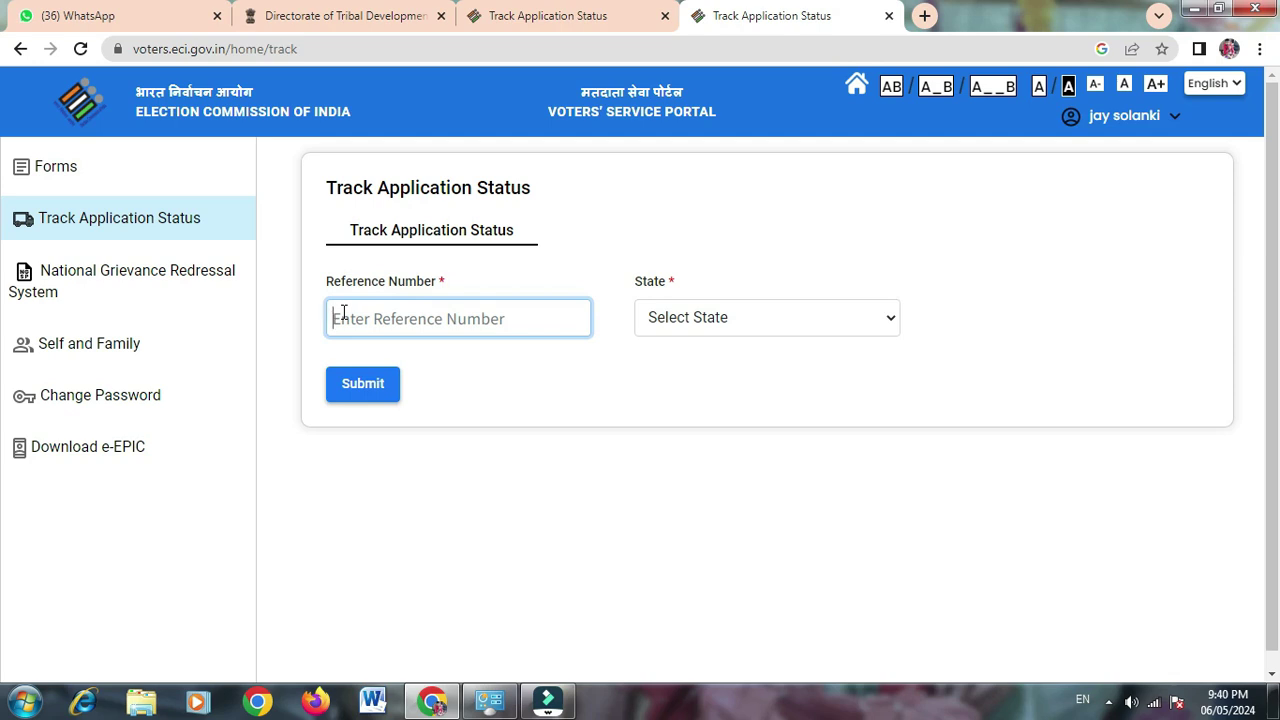
pyautogui.click(524, 318)
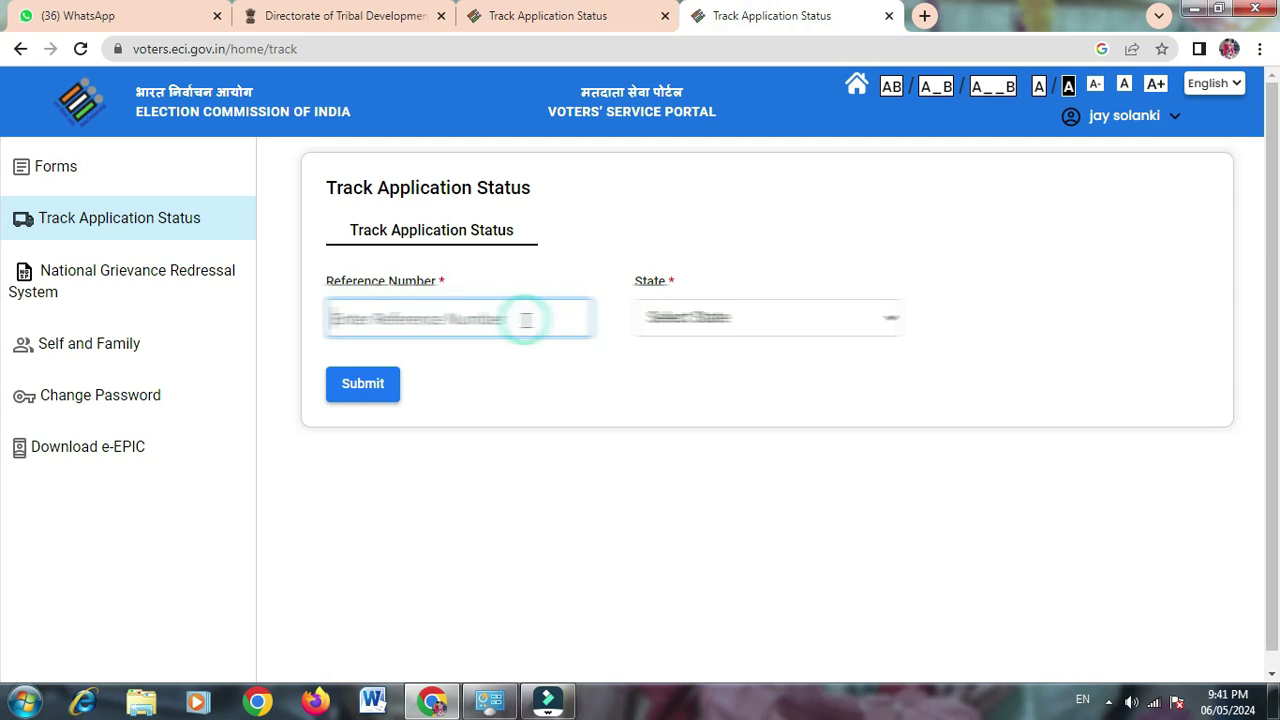
pyautogui.hotkey('ctrl', 'v')
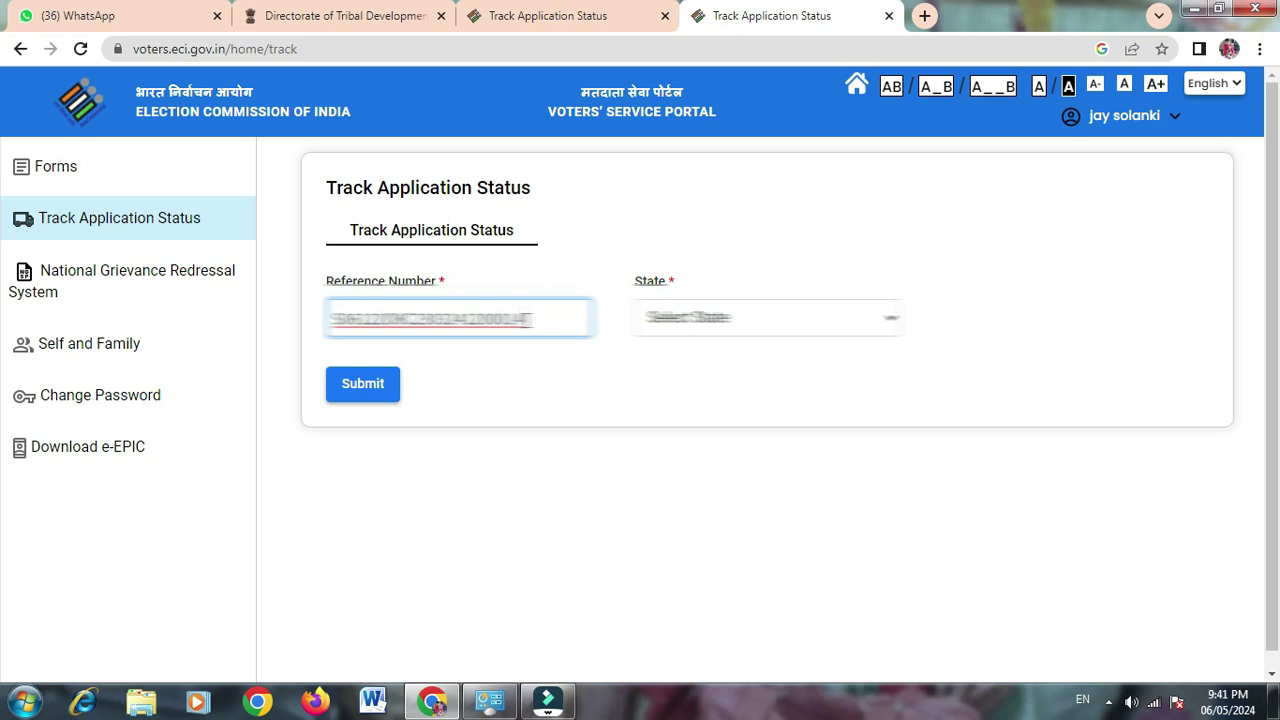
# Step: Check the reference number in the WhatsApp acknowledgement image and in the earlier tracking tab, and return to the new tracking form
pyautogui.hotkey('ctrl', '1')
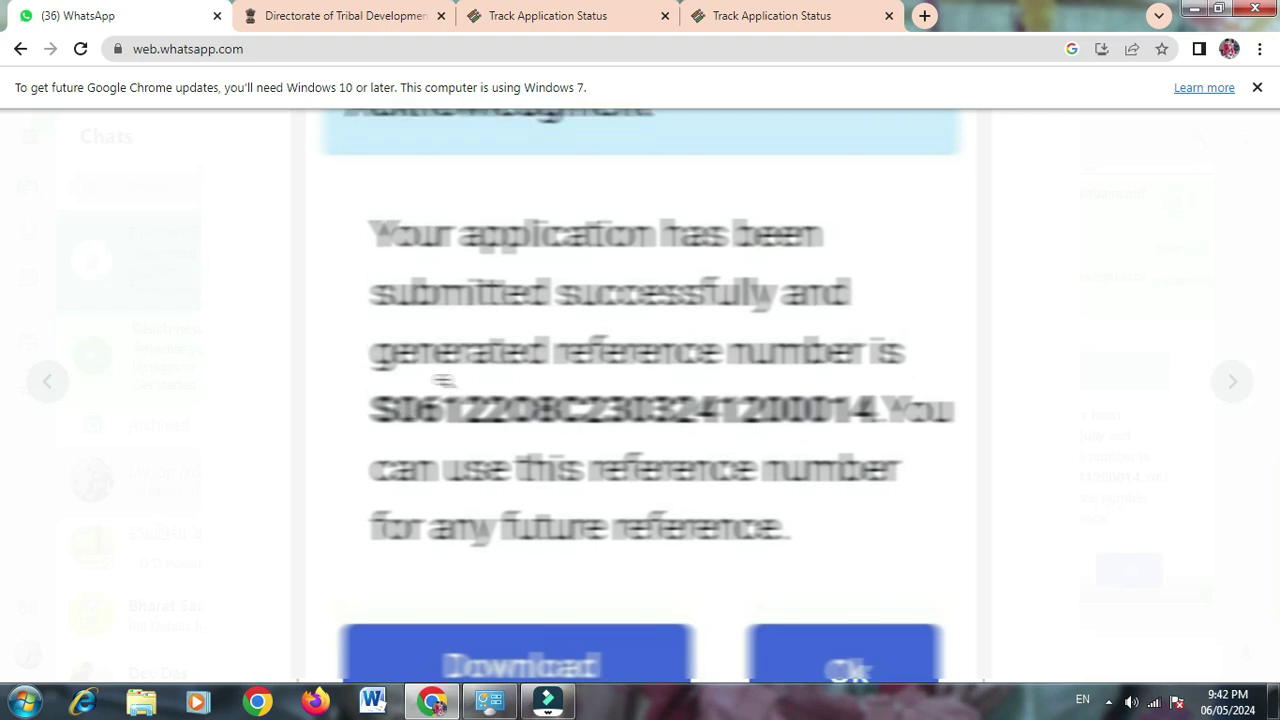
pyautogui.click(476, 125)
pyautogui.click(478, 10)
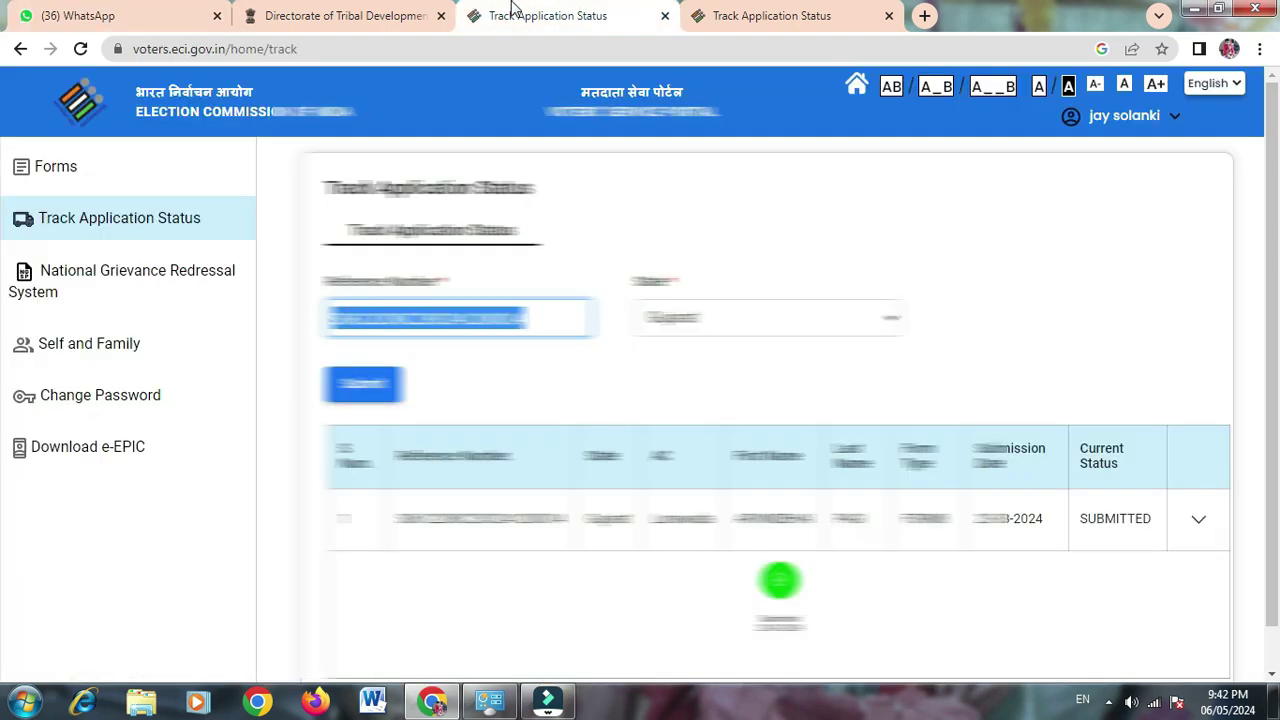
pyautogui.click(862, 10)
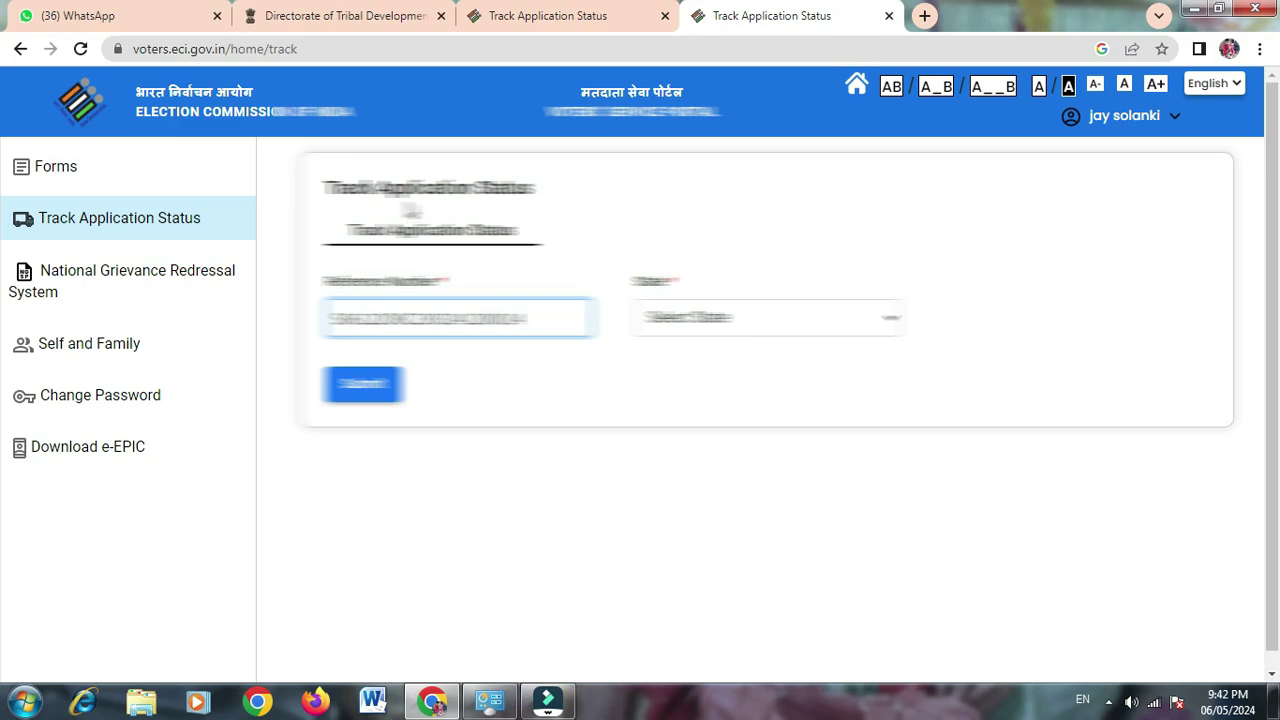
# Step: Reopen Track Application Status from the portal's home page and fill in the application's reference number with Gujarat as the state
pyautogui.click(855, 86)
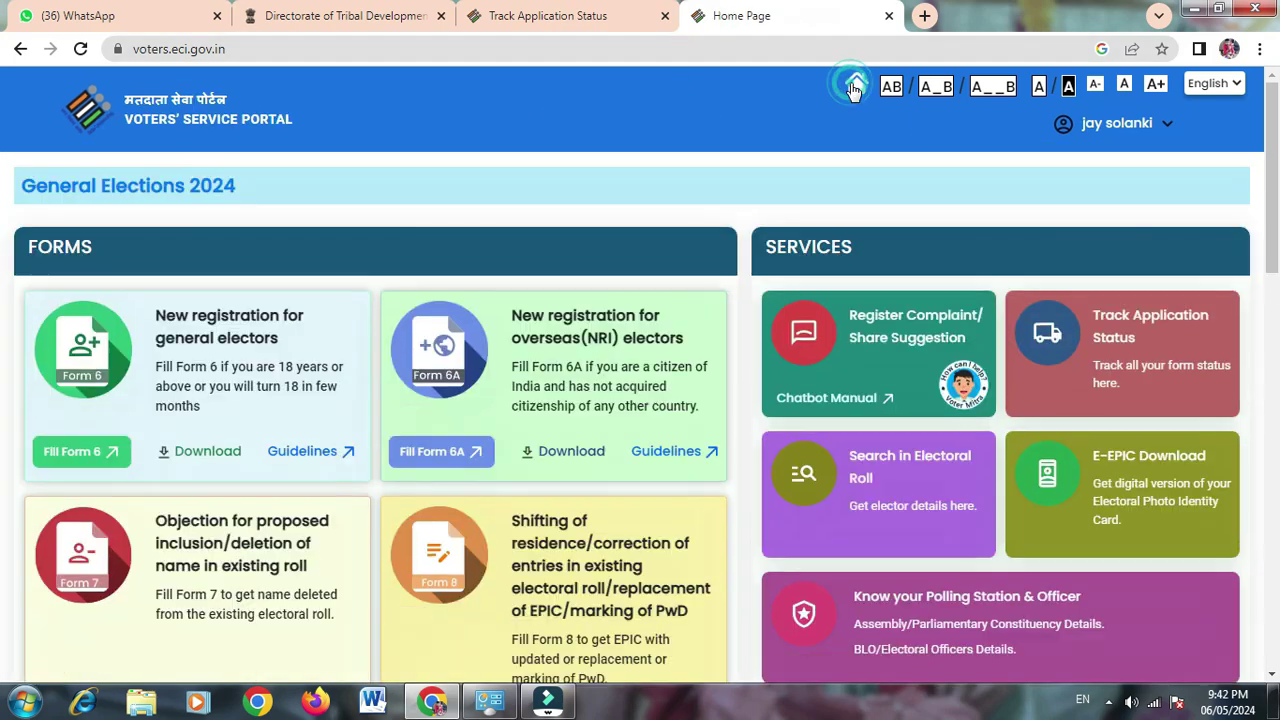
pyautogui.click(1047, 332)
pyautogui.click(456, 323)
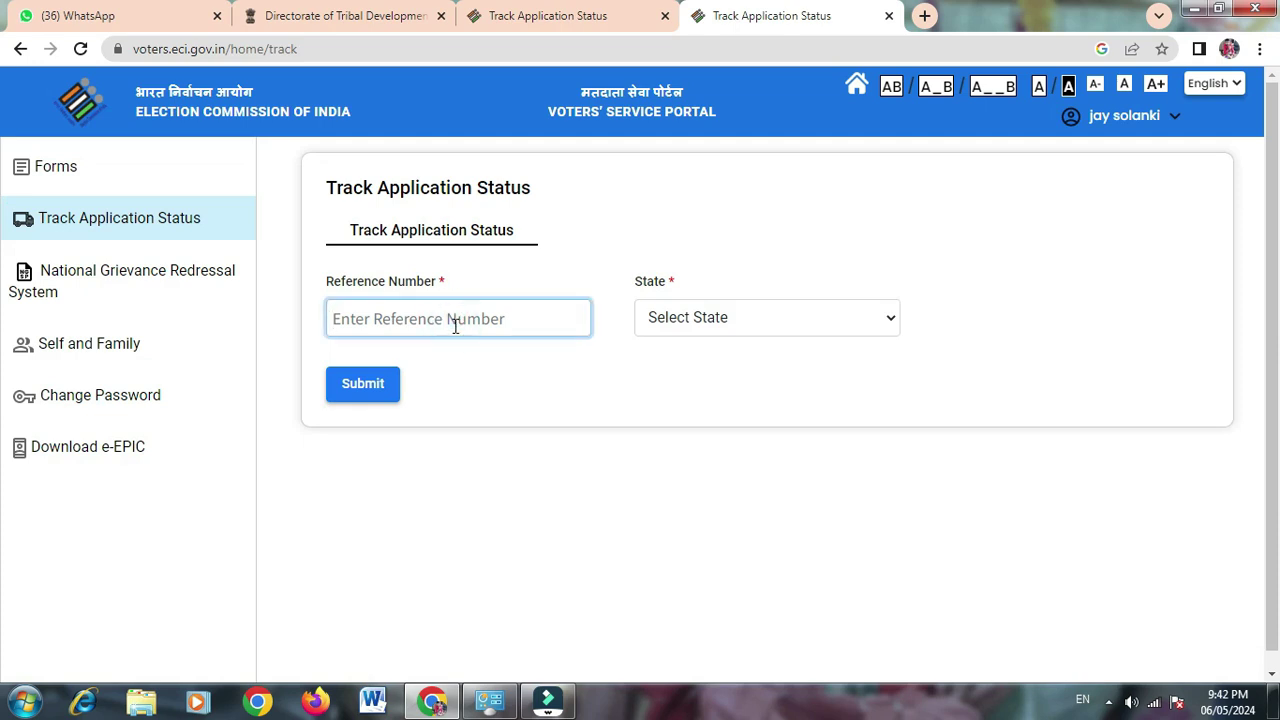
pyautogui.hotkey('ctrl', 'v')
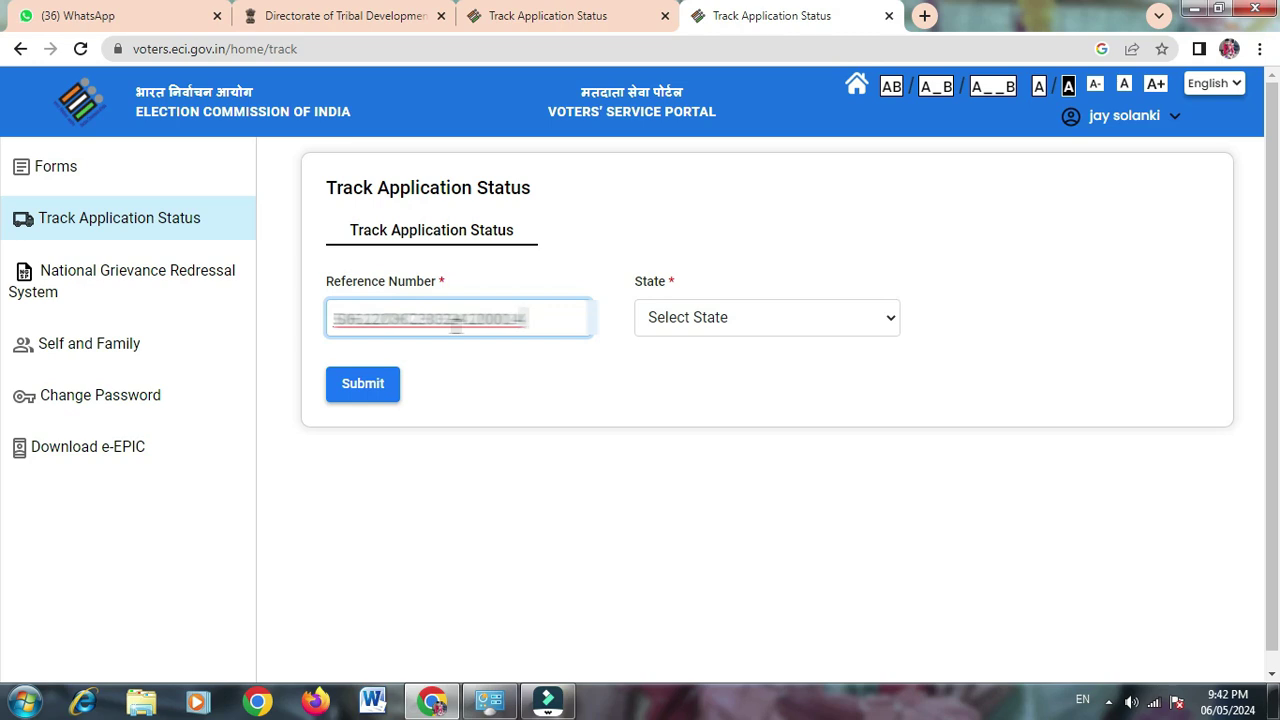
pyautogui.click(650, 332)
pyautogui.write('gu')
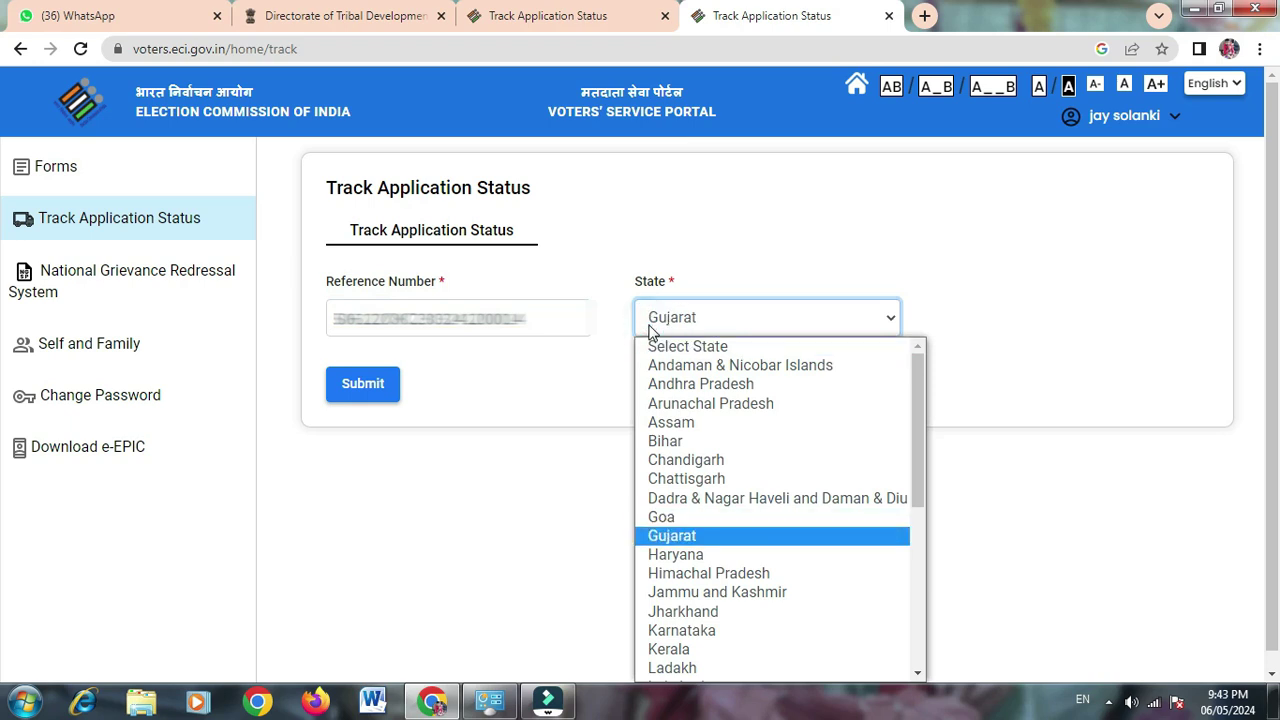
pyautogui.press('Return')
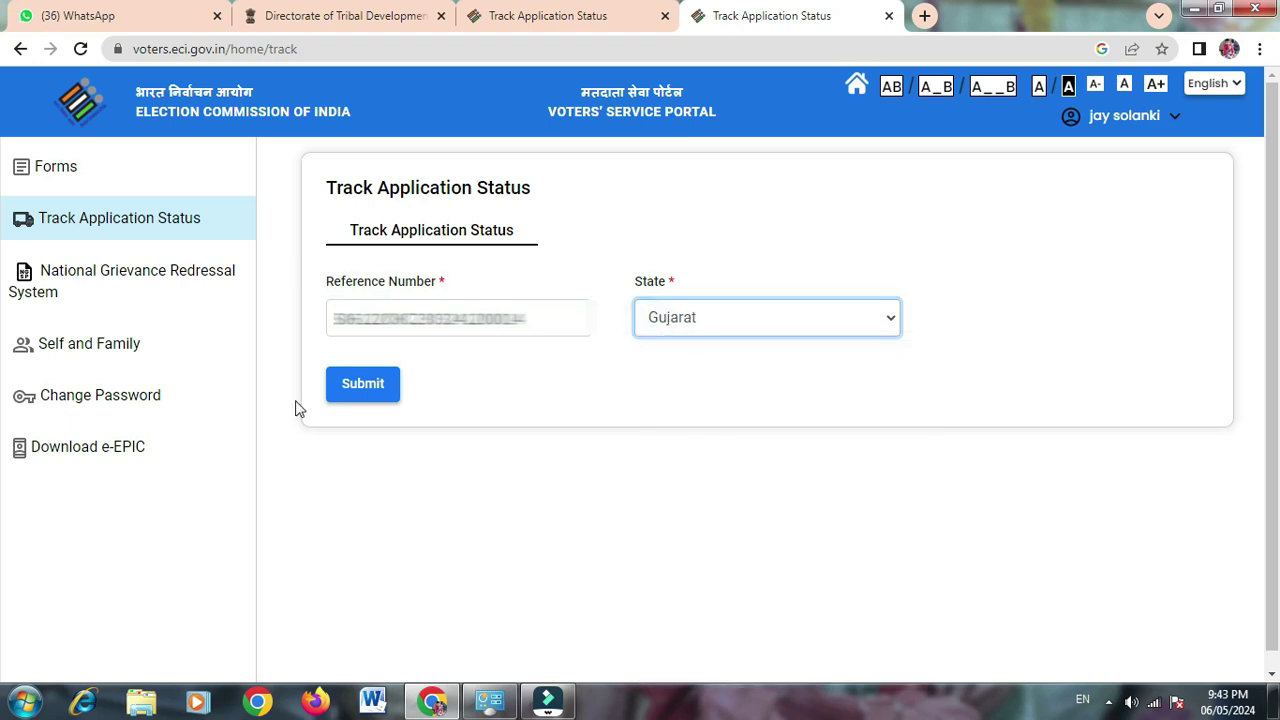
# Step: Submit the tracking request and expand the status details of the listed application
pyautogui.click(352, 400)
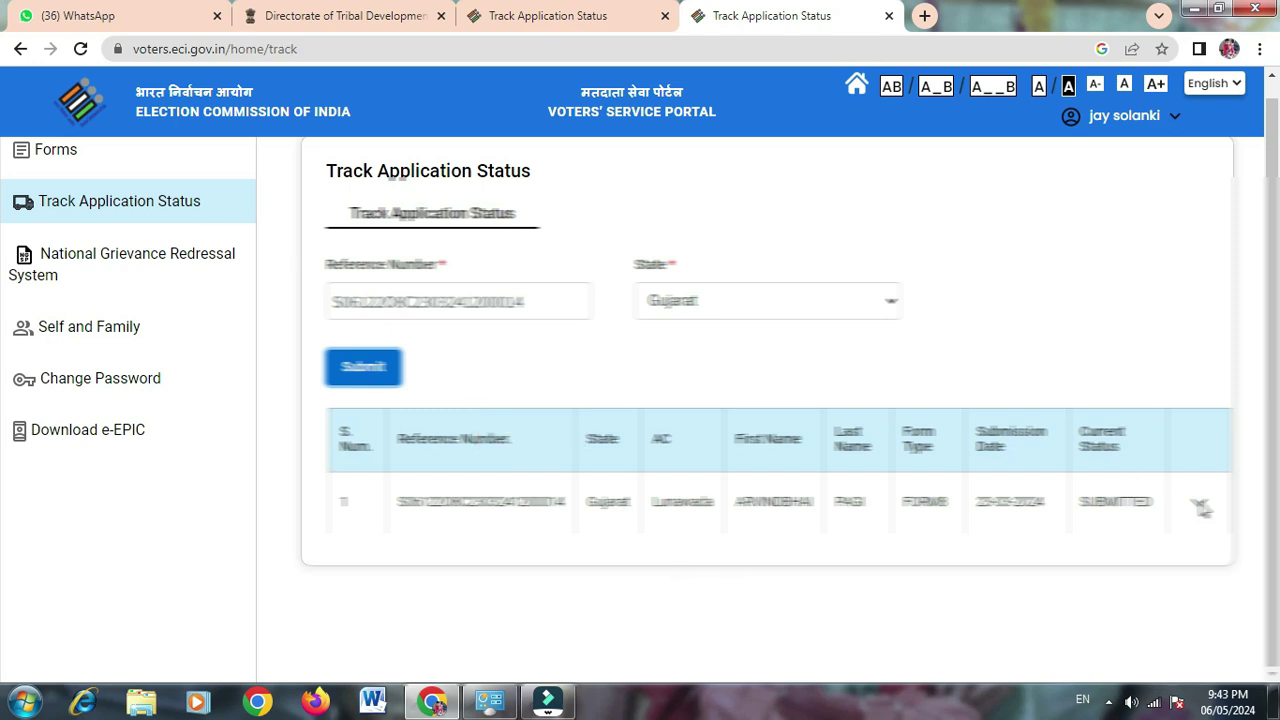
pyautogui.click(1200, 506)
pyautogui.scroll(-1, 1188, 504)
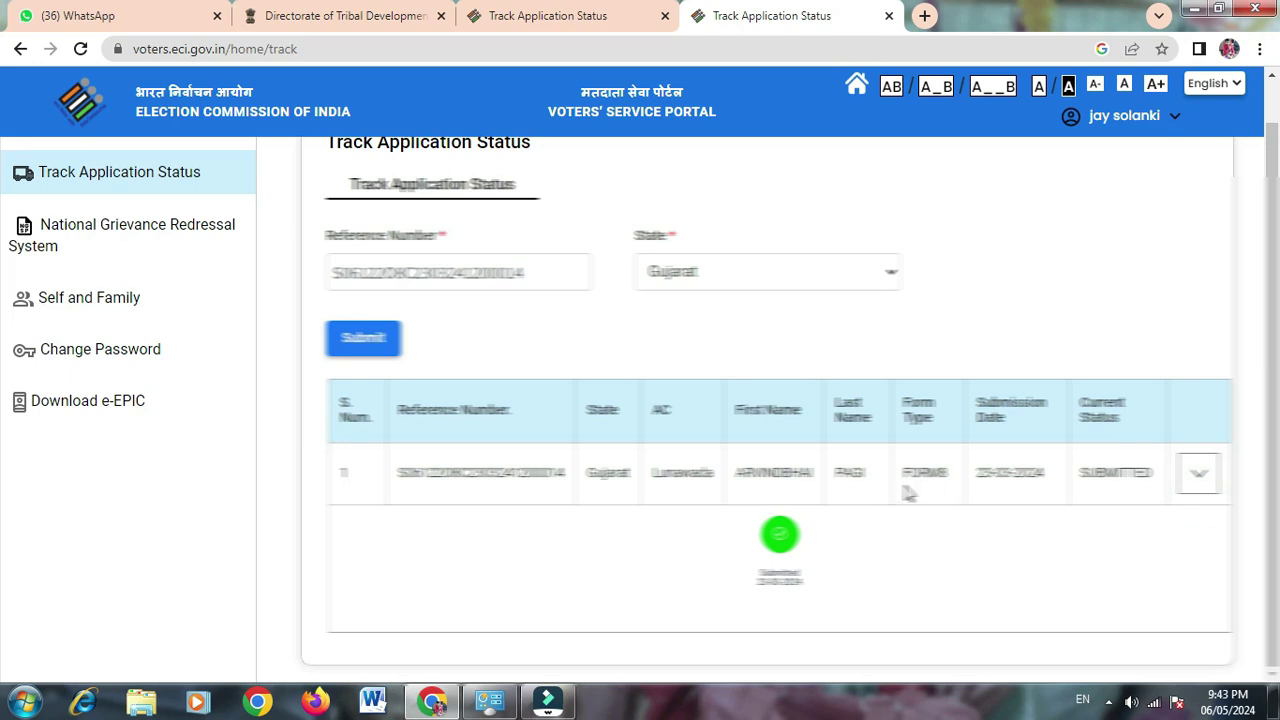